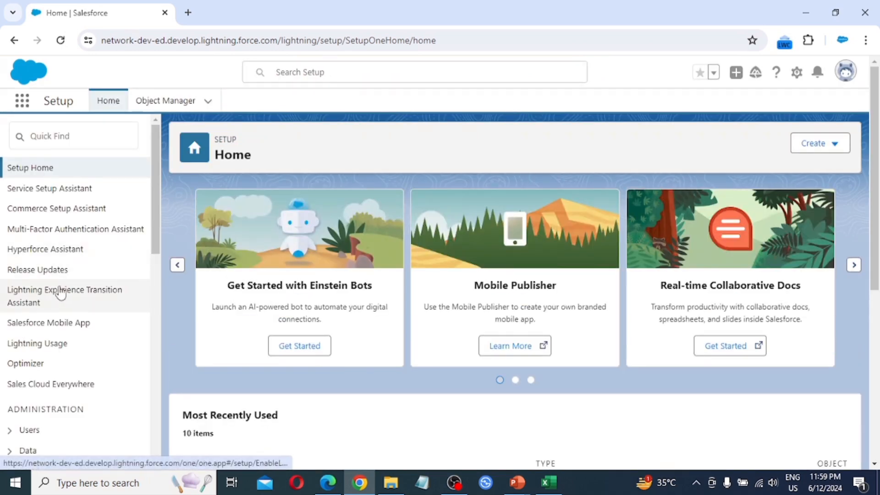
# - Open the list of users in Setup and go to the System Administrator New profile assigned to the first user
pyautogui.scroll(-2, 59, 290)
pyautogui.scroll(-1, 60, 290)
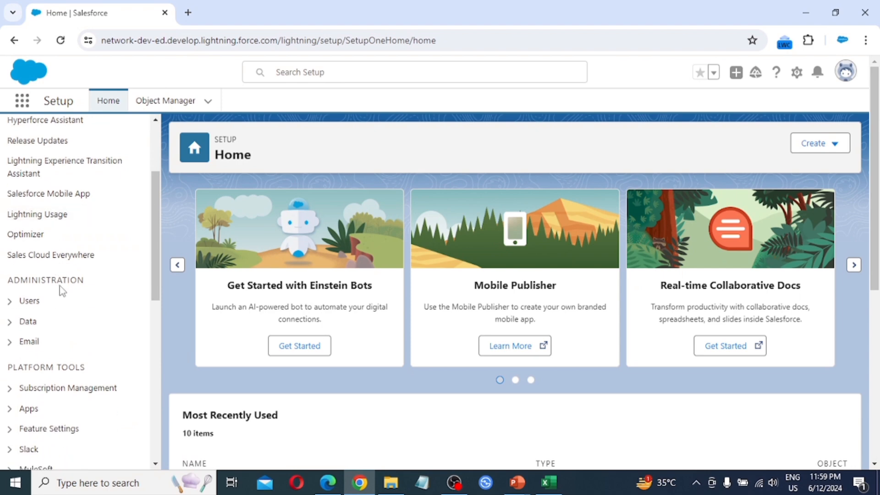
pyautogui.click(9, 301)
pyautogui.scroll(-3, 63, 414)
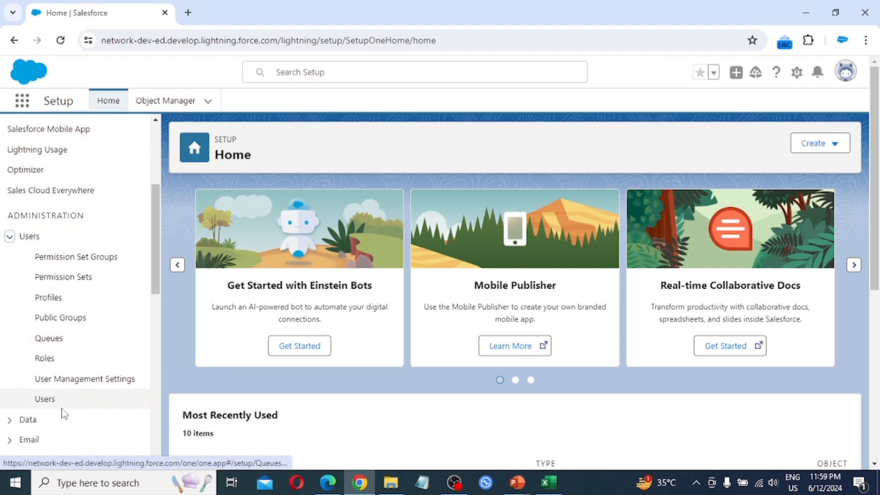
pyautogui.click(55, 336)
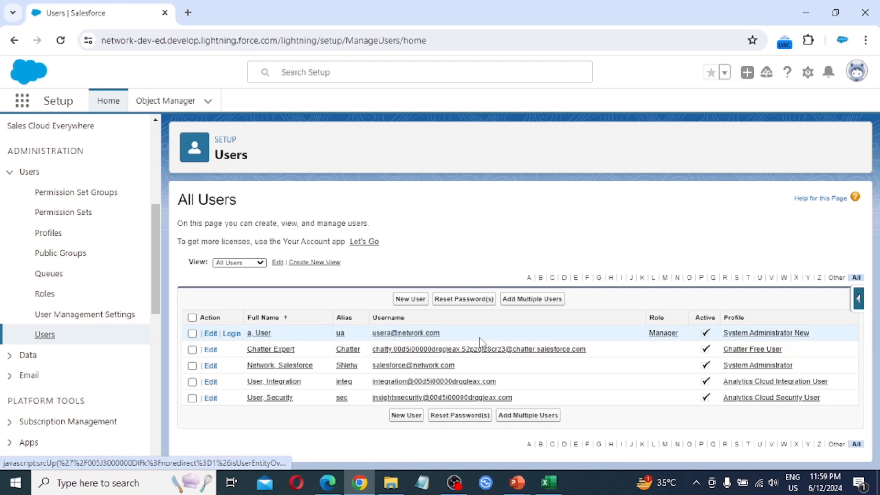
pyautogui.click(769, 336)
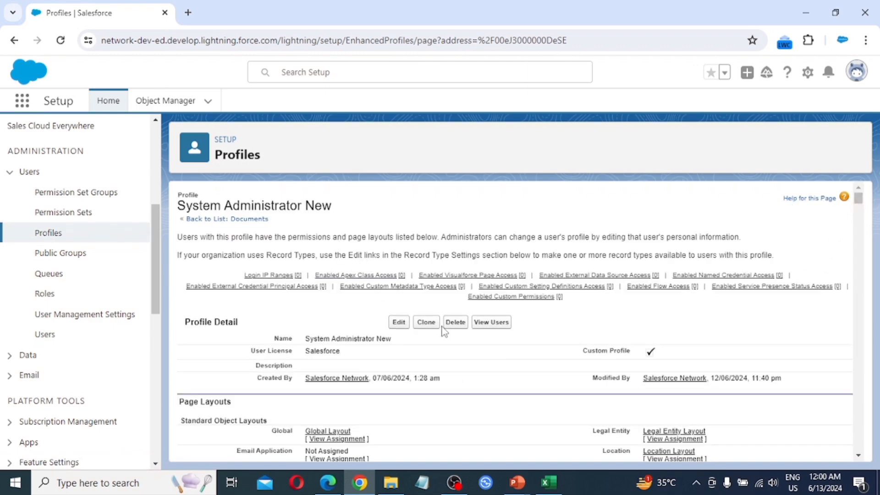
# - Examine the standard and custom object permissions of the System Administrator New profile
pyautogui.scroll(-1, 861, 211)
pyautogui.moveTo(863, 212); pyautogui.dragTo(841, 366)
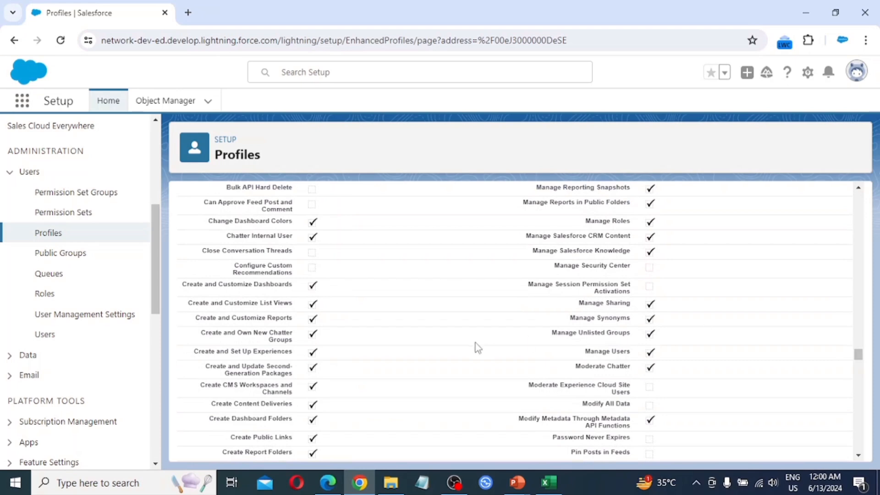
pyautogui.scroll(-15, 474, 342)
pyautogui.scroll(-5, 475, 343)
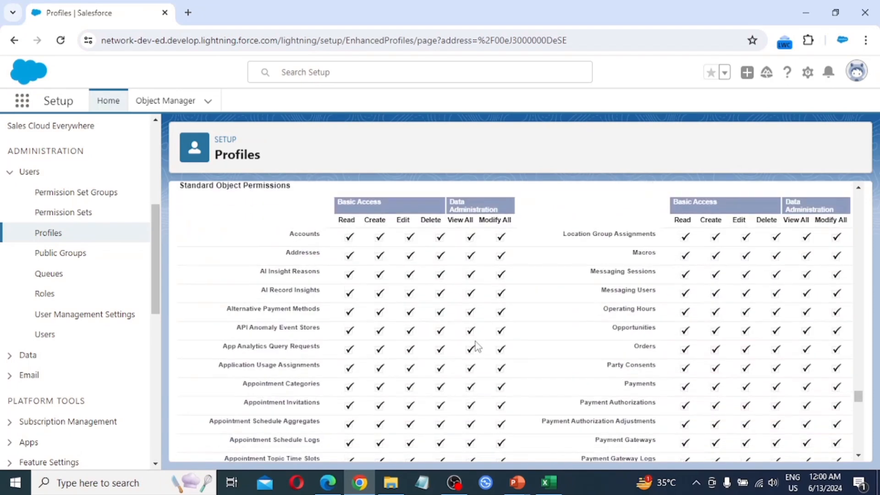
pyautogui.scroll(-15, 475, 343)
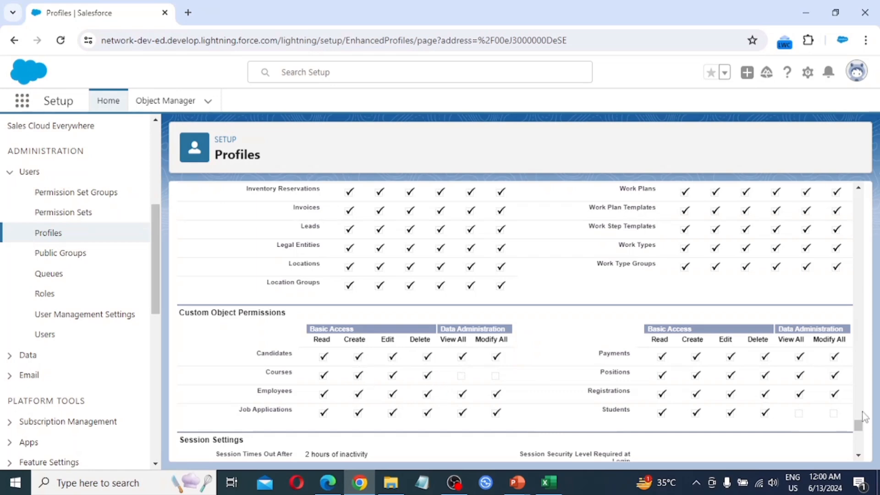
pyautogui.moveTo(859, 426); pyautogui.dragTo(858, 197)
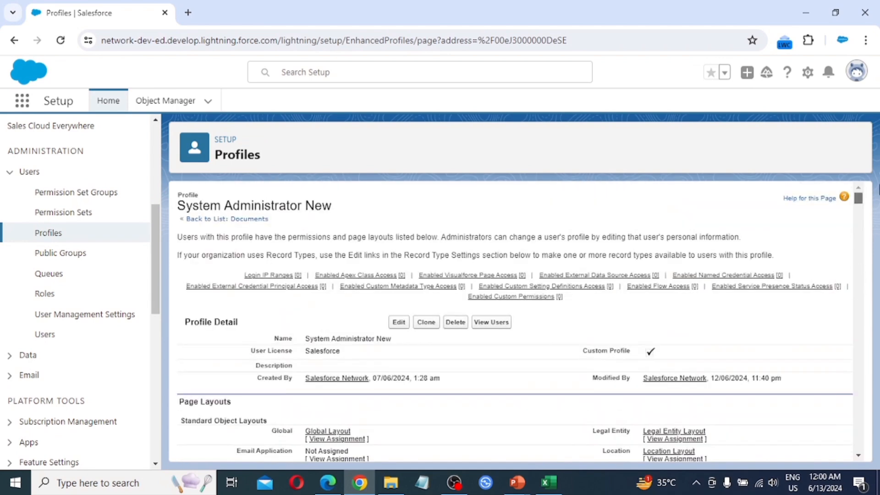
# - Edit the profile to remove the Create permission on the Courses custom object, and save it
pyautogui.click(398, 323)
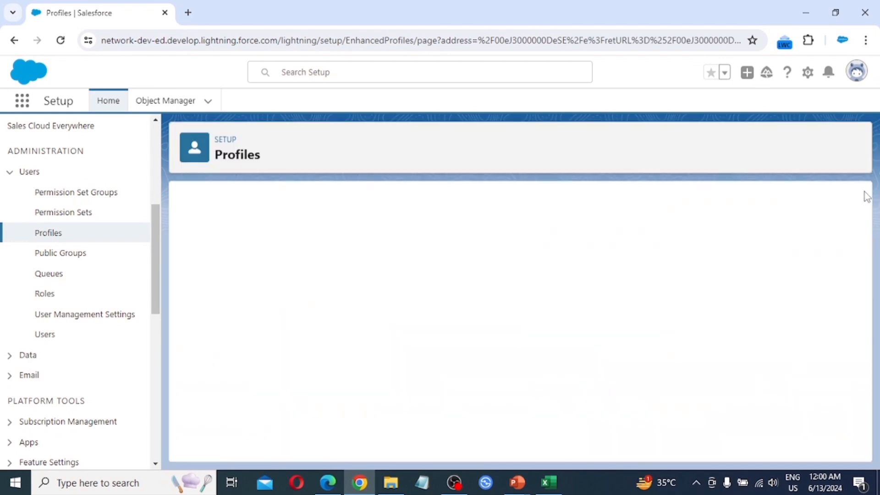
pyautogui.moveTo(858, 200); pyautogui.dragTo(860, 394)
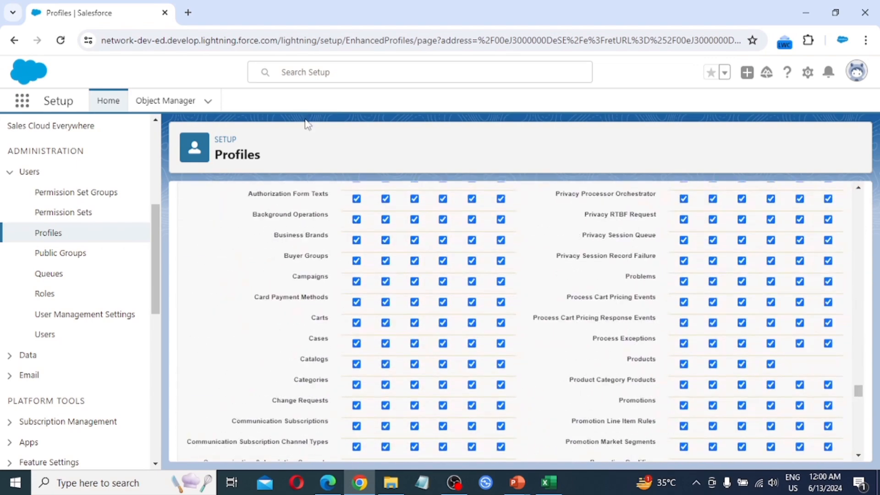
pyautogui.scroll(-8, 406, 284)
pyautogui.scroll(-15, 406, 284)
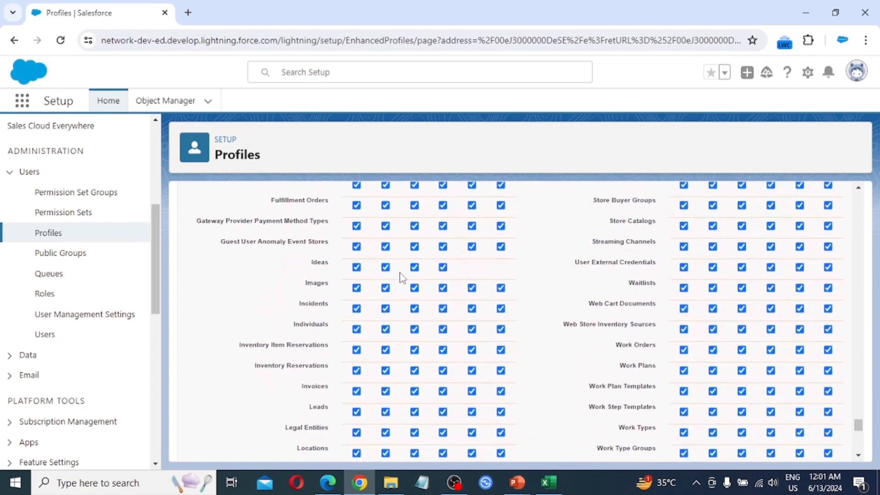
pyautogui.scroll(-1, 401, 277)
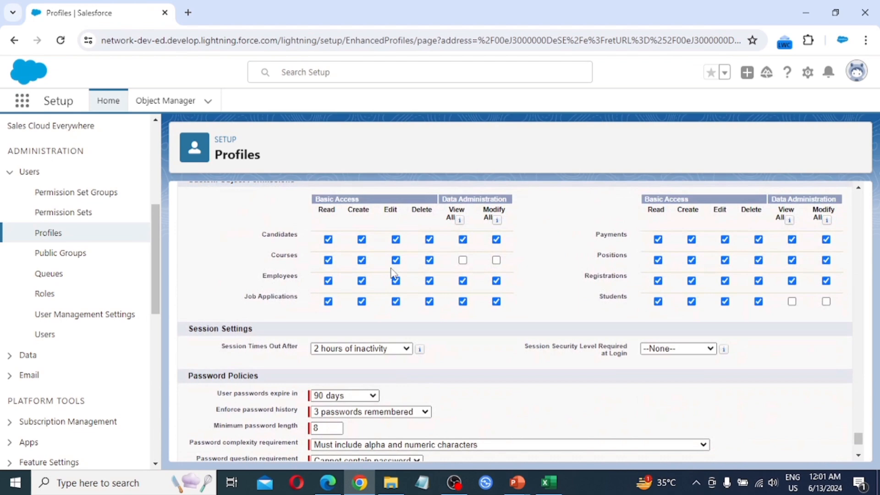
pyautogui.click(362, 260)
pyautogui.scroll(-3, 430, 297)
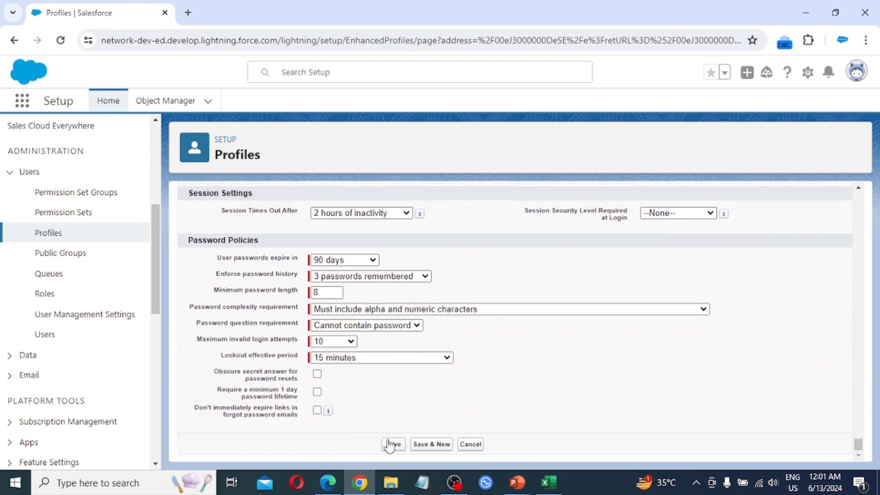
pyautogui.click(390, 445)
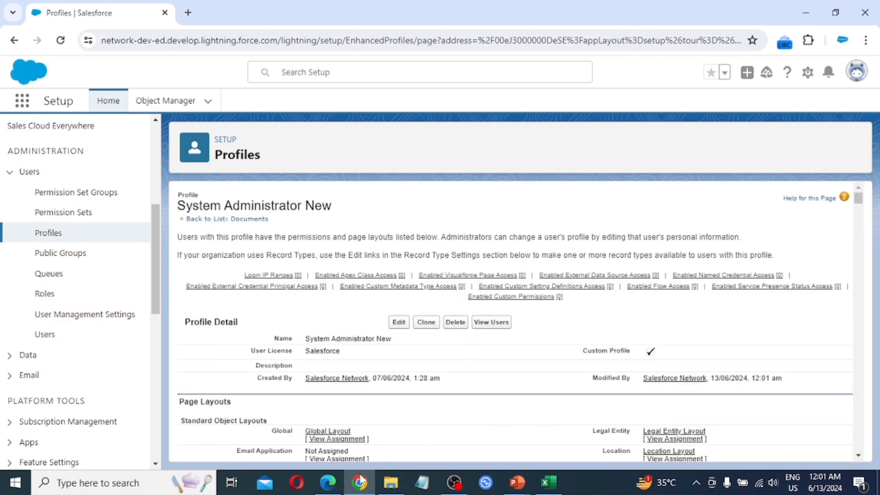
# - Switch to Edge, log in to Salesforce with the filled-in test user's credentials, and display the All list view of Courses
pyautogui.click(329, 482)
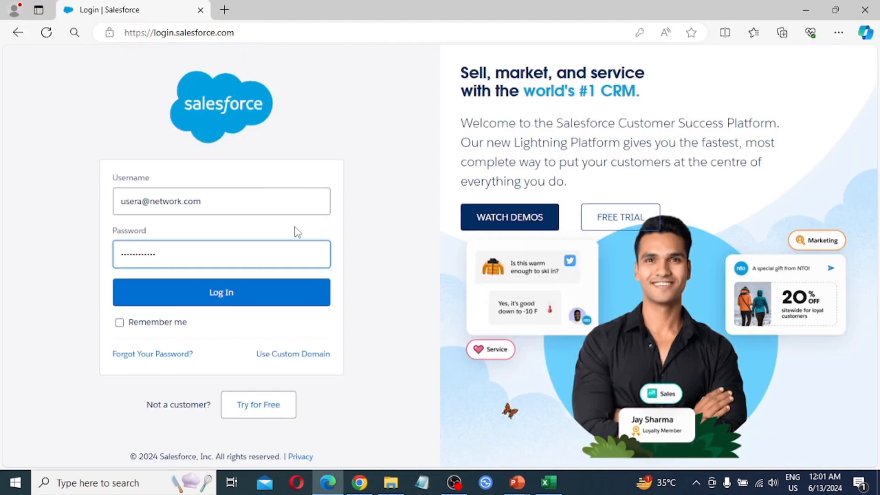
pyautogui.click(228, 292)
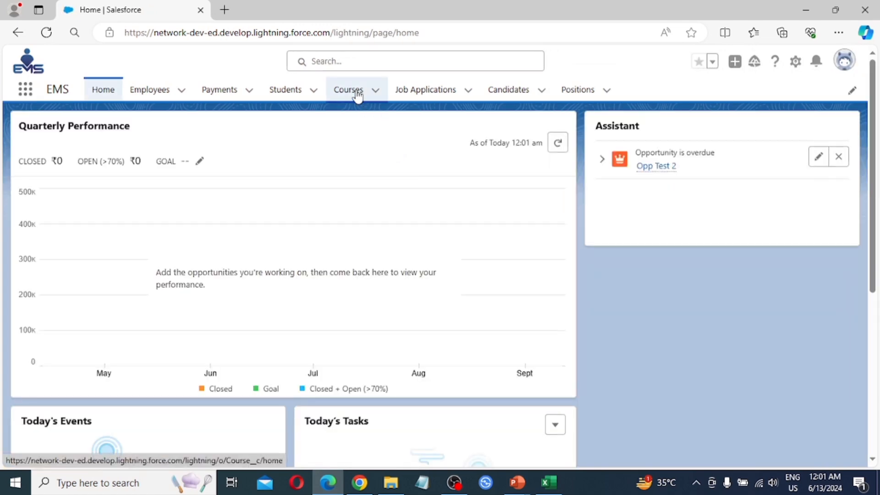
pyautogui.click(353, 94)
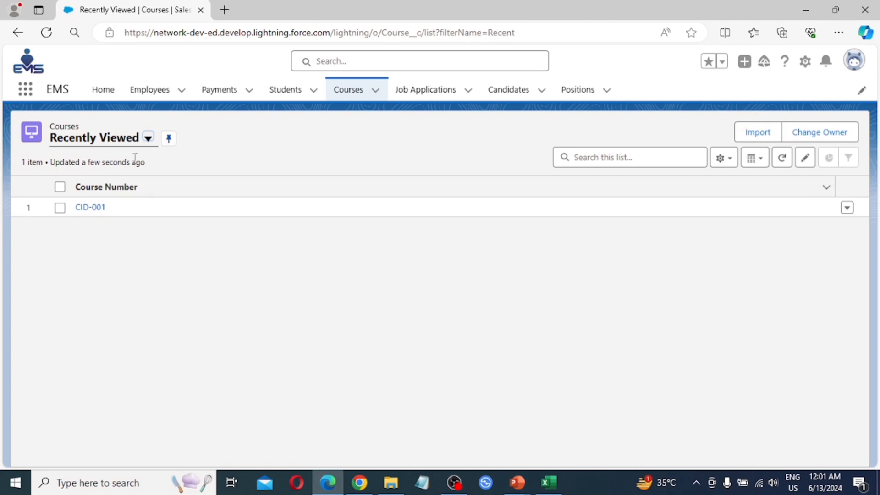
pyautogui.click(147, 138)
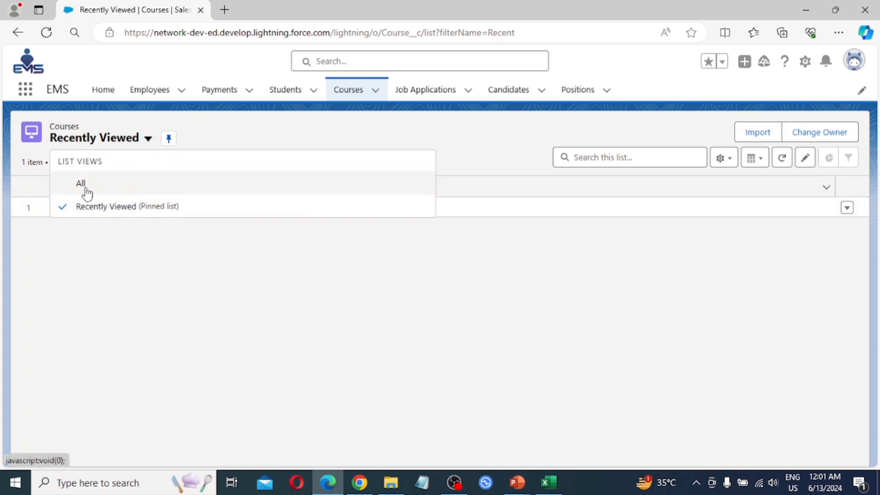
pyautogui.click(85, 189)
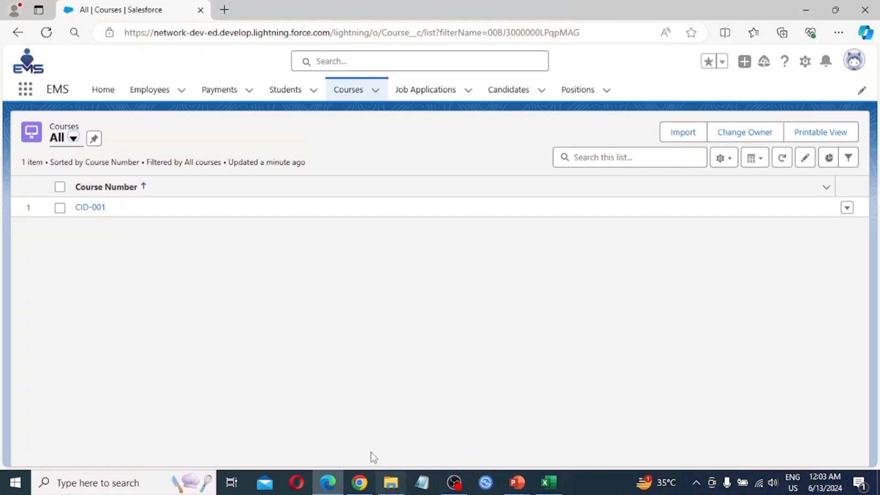
# - Switch back to the administrator's session in Chrome, open Setup in a new tab, and go to the Permission Sets page
pyautogui.click(351, 490)
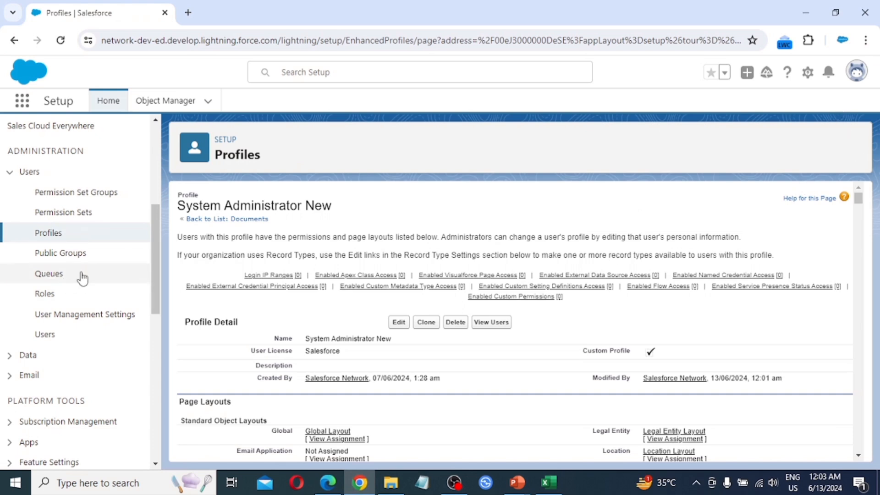
pyautogui.scroll(5, 83, 275)
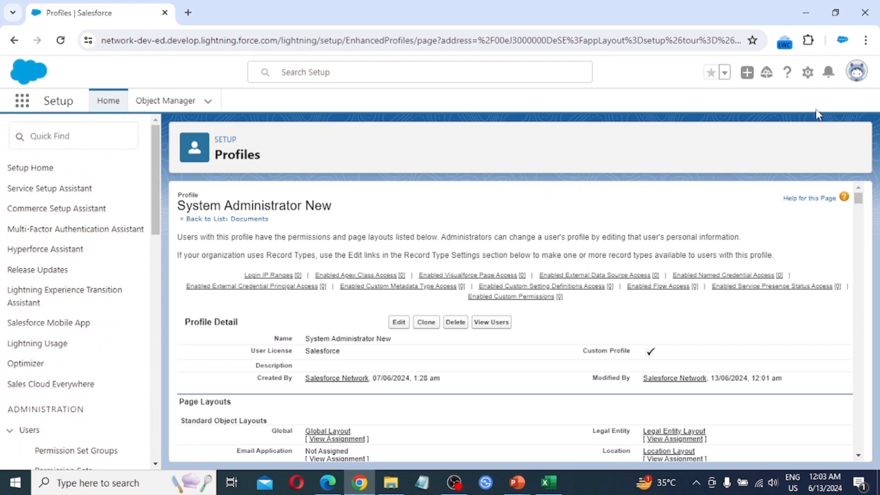
pyautogui.click(807, 73)
pyautogui.click(776, 113)
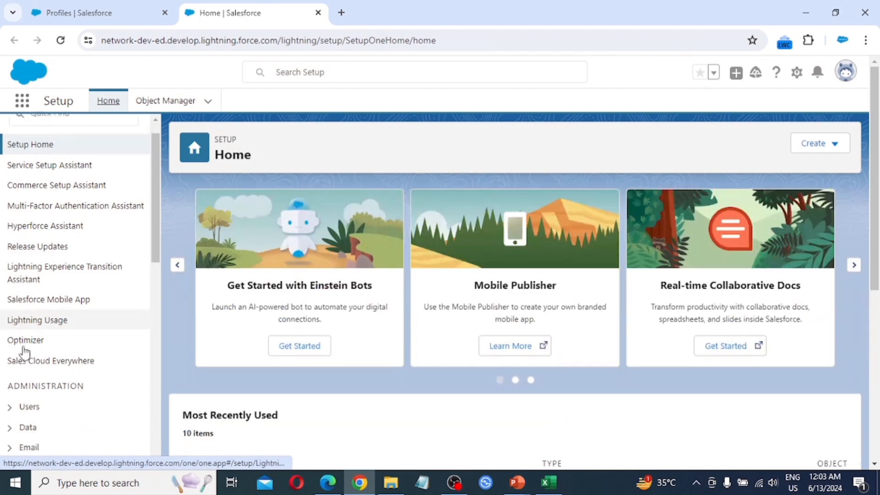
pyautogui.scroll(-4, 25, 353)
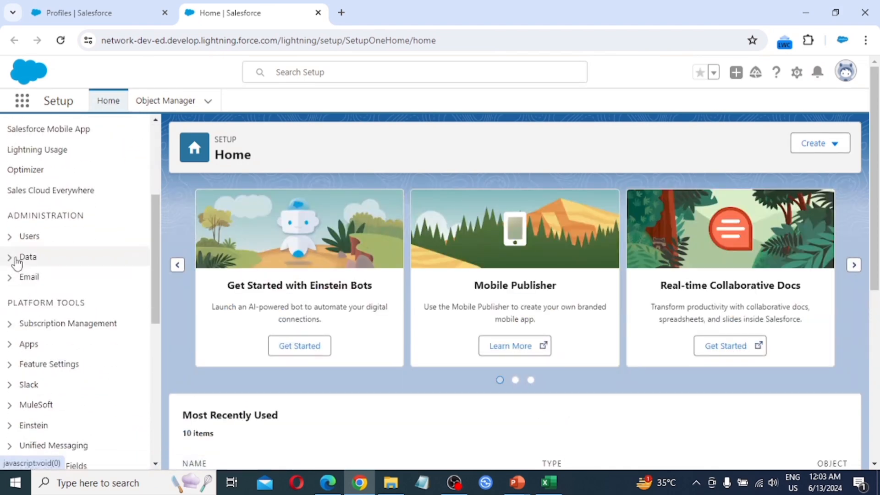
pyautogui.click(11, 238)
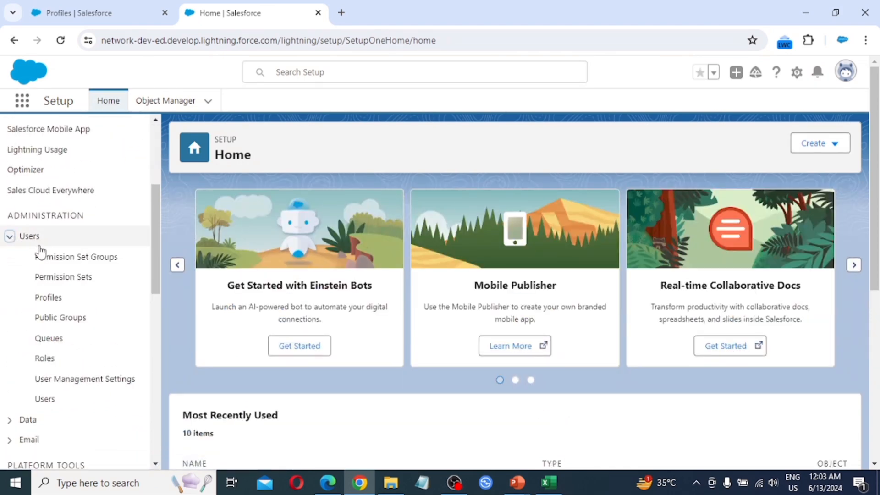
pyautogui.click(87, 279)
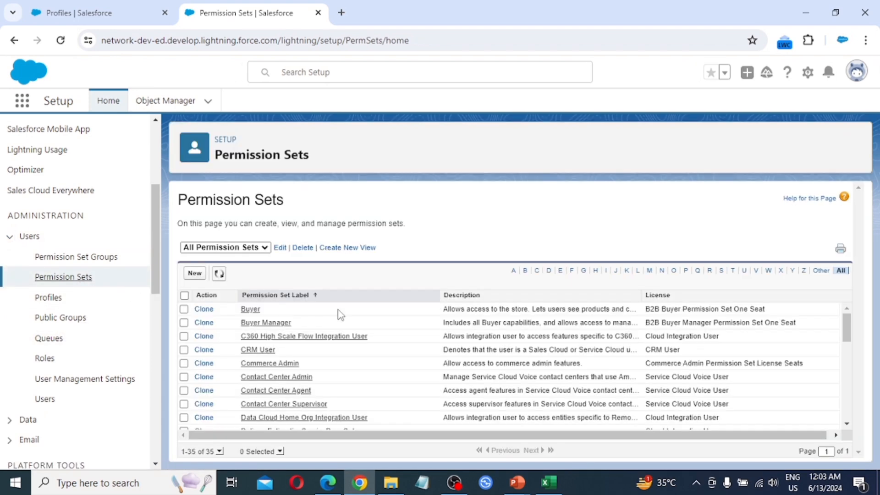
# - Look through the list of existing permission sets
pyautogui.scroll(-5, 338, 345)
pyautogui.scroll(3, 333, 347)
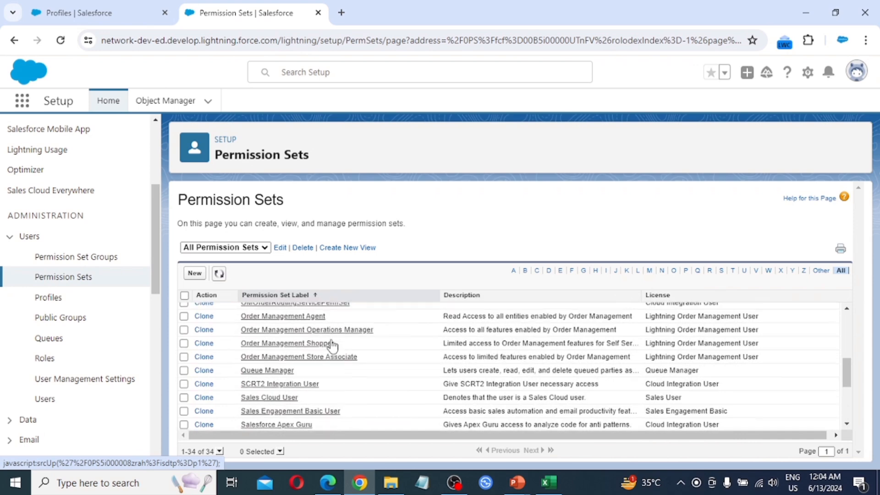
pyautogui.scroll(3, 333, 347)
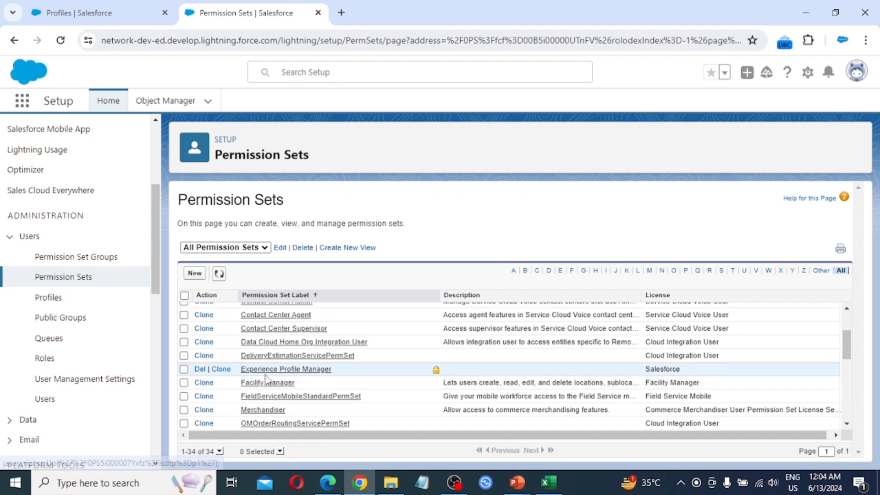
pyautogui.scroll(1, 294, 388)
pyautogui.scroll(1, 295, 388)
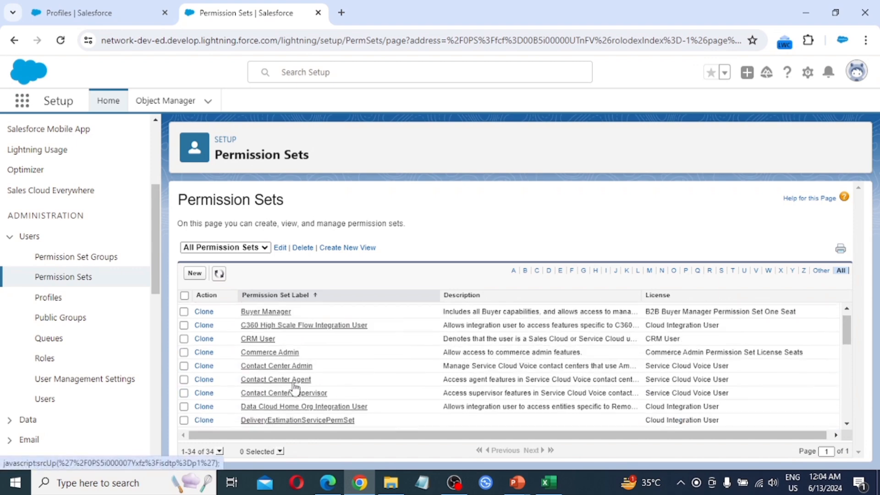
pyautogui.scroll(1, 295, 389)
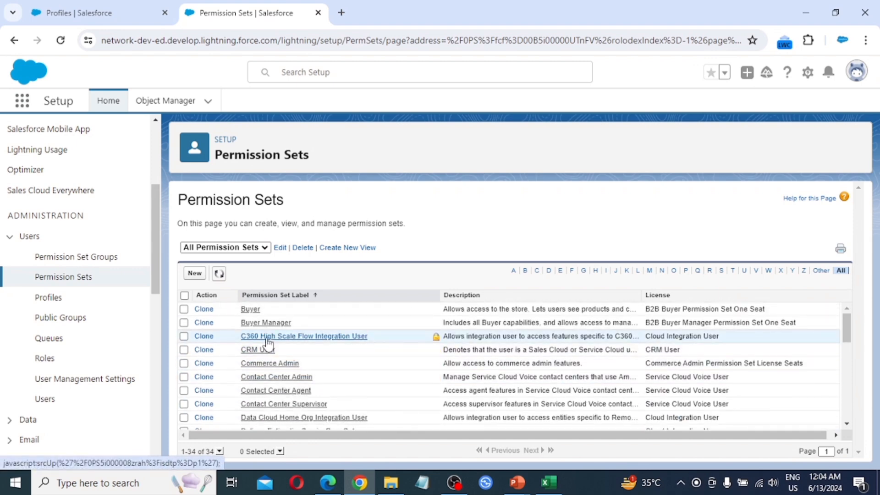
# - Create a permission set labelled "System Administrator New PS" with the license set to --None--, and save it
pyautogui.click(193, 274)
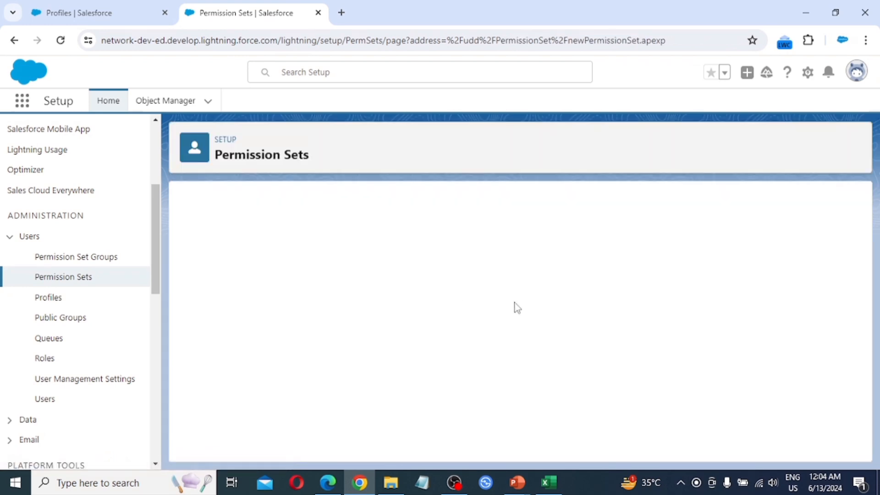
pyautogui.click(346, 294)
pyautogui.click(394, 327)
pyautogui.click(390, 340)
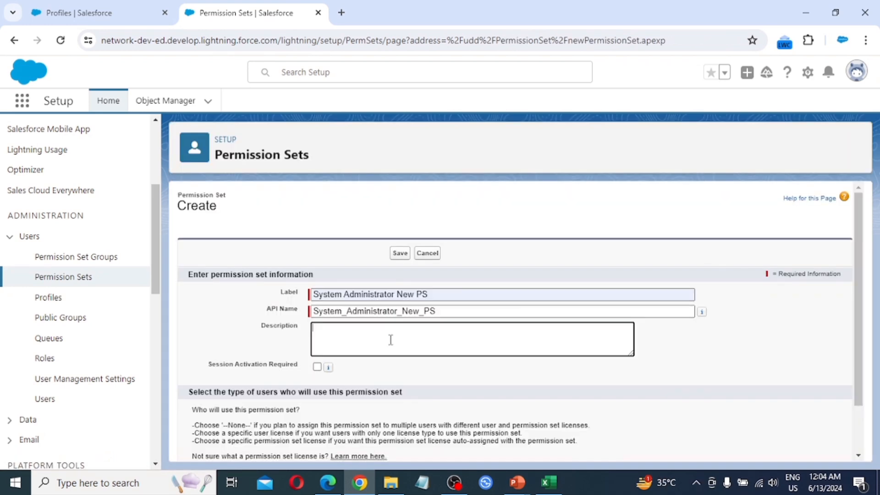
pyautogui.click(740, 353)
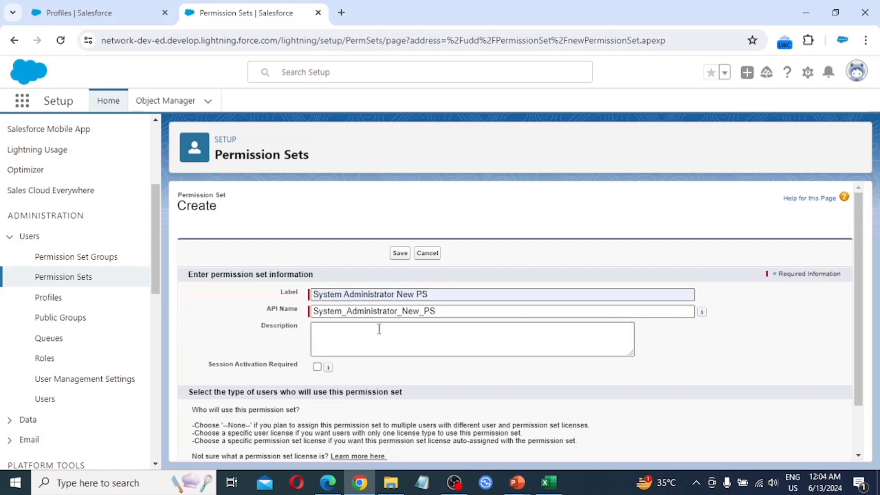
pyautogui.scroll(-2, 358, 339)
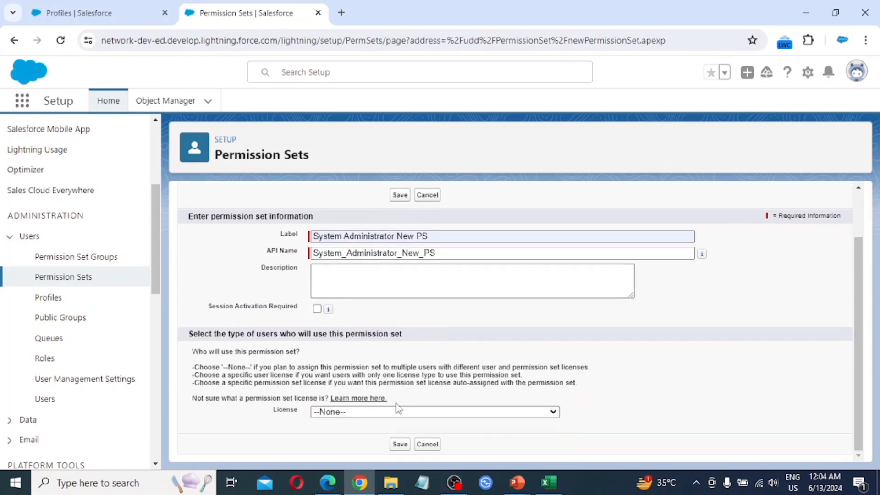
pyautogui.click(399, 445)
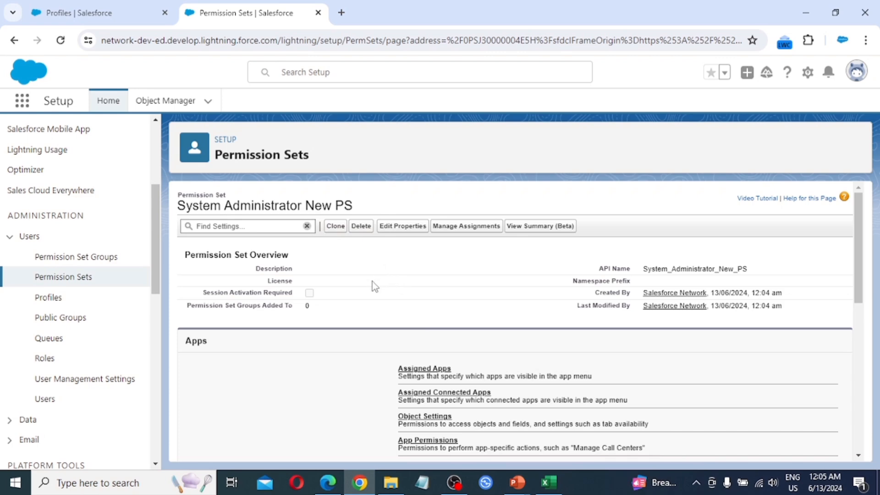
pyautogui.scroll(-2, 372, 283)
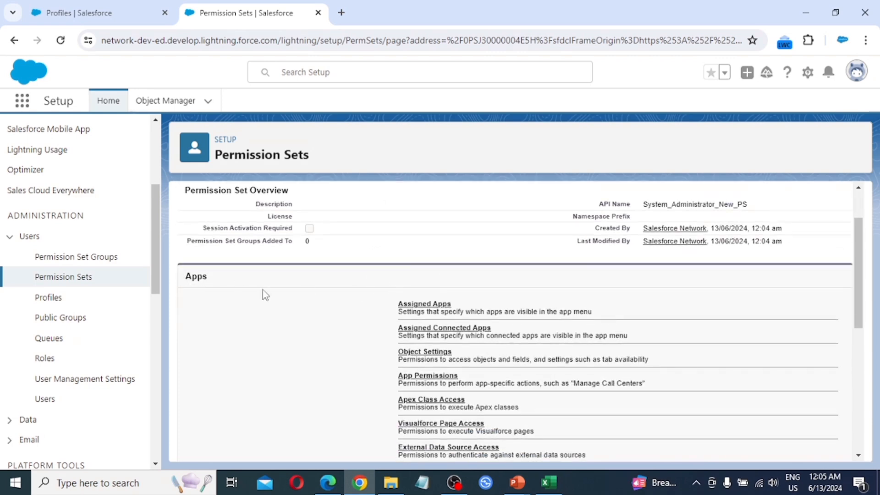
# - Open the Courses object settings of the System Administrator New PS permission set
pyautogui.click(431, 357)
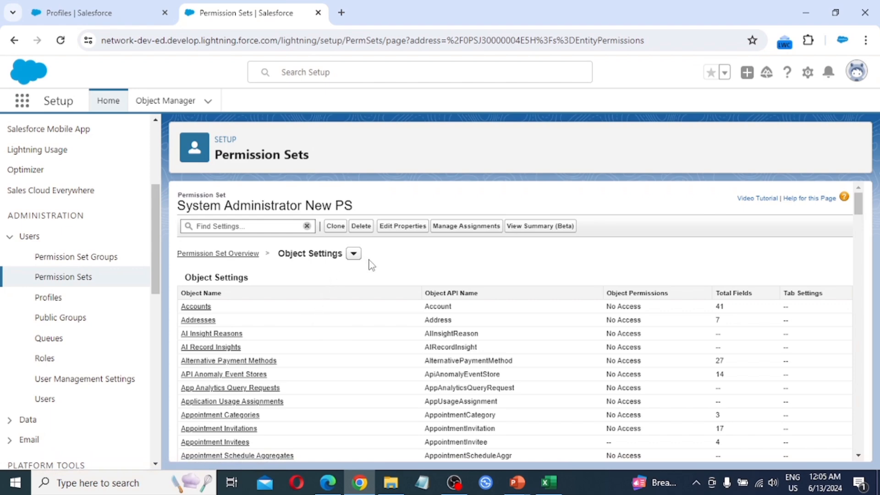
pyautogui.scroll(-3, 351, 337)
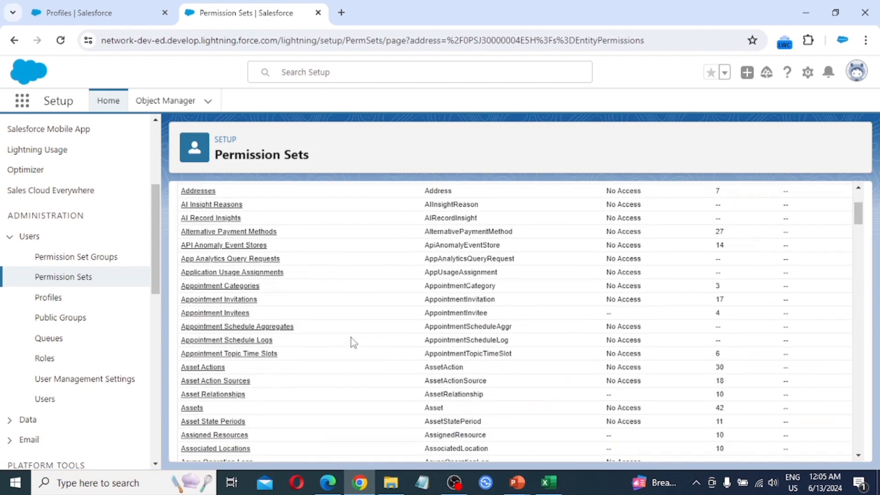
pyautogui.scroll(-5, 351, 338)
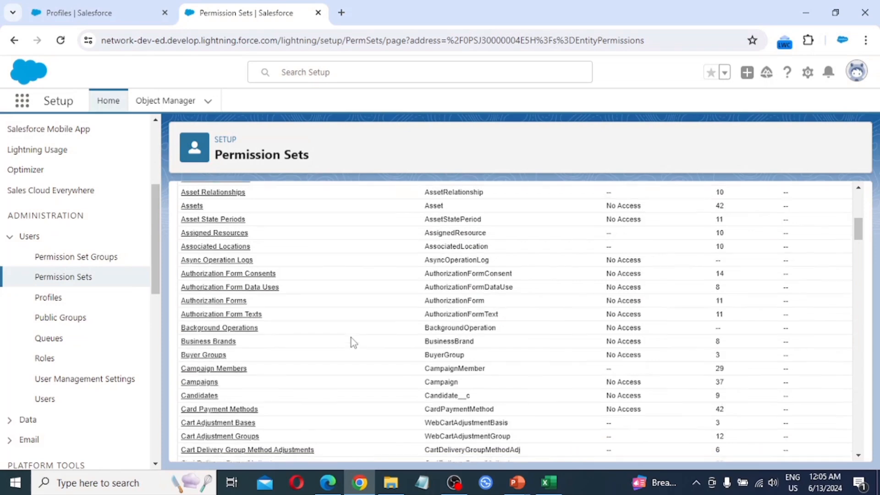
pyautogui.scroll(-4, 351, 341)
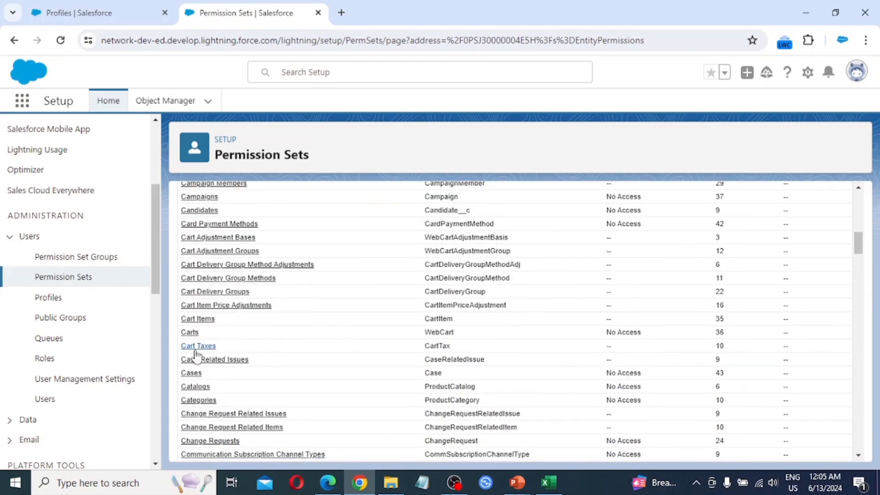
pyautogui.scroll(-6, 197, 355)
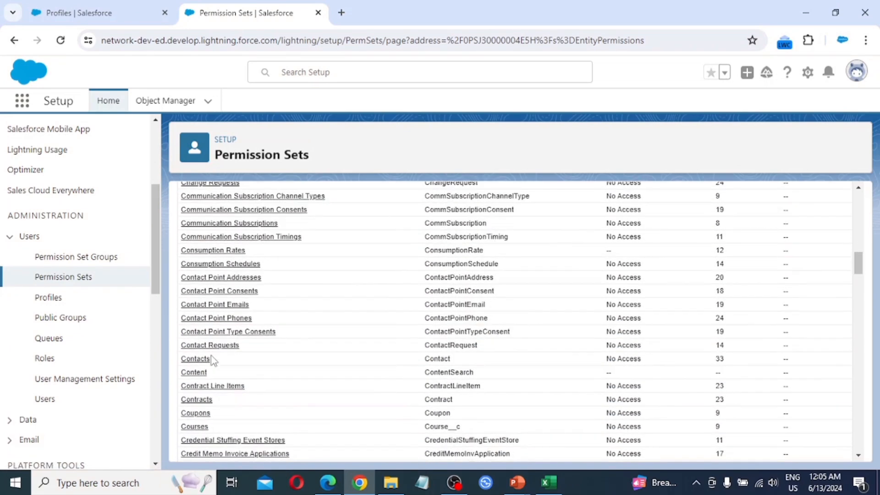
pyautogui.scroll(-2, 213, 361)
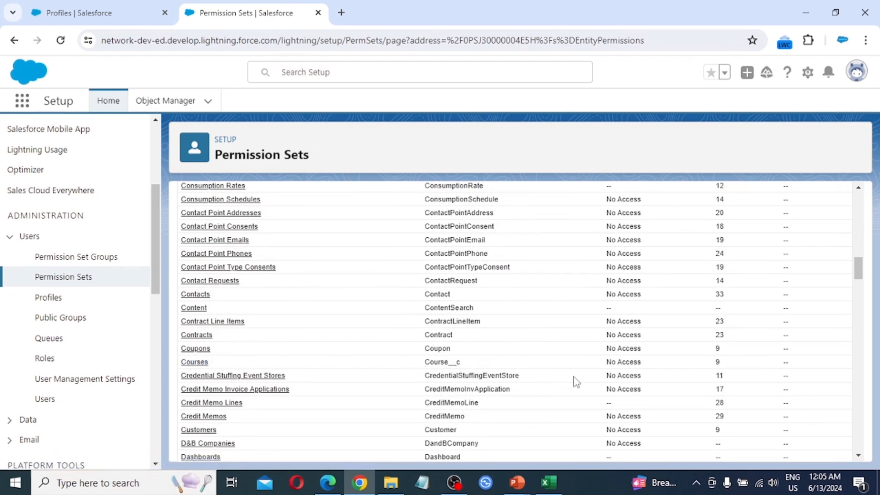
pyautogui.click(197, 362)
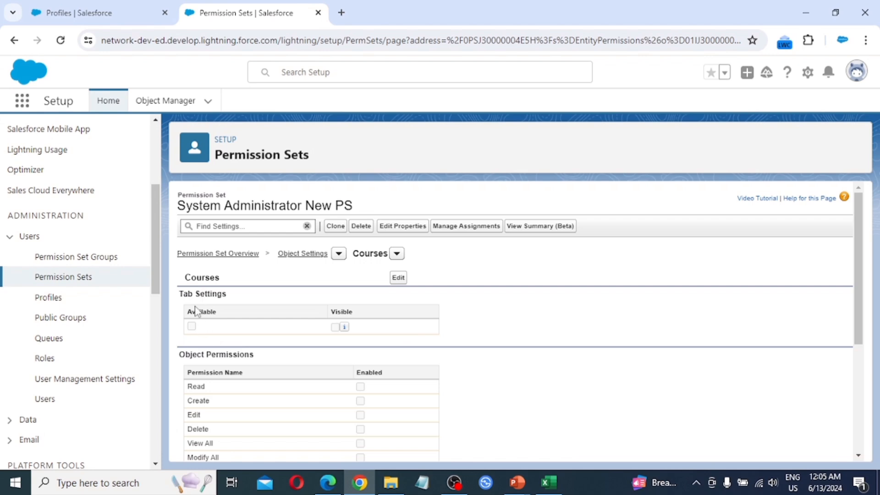
# - Edit the Courses settings to make the tab Available and Visible and enable the Read and Create object permissions
pyautogui.scroll(-1, 207, 401)
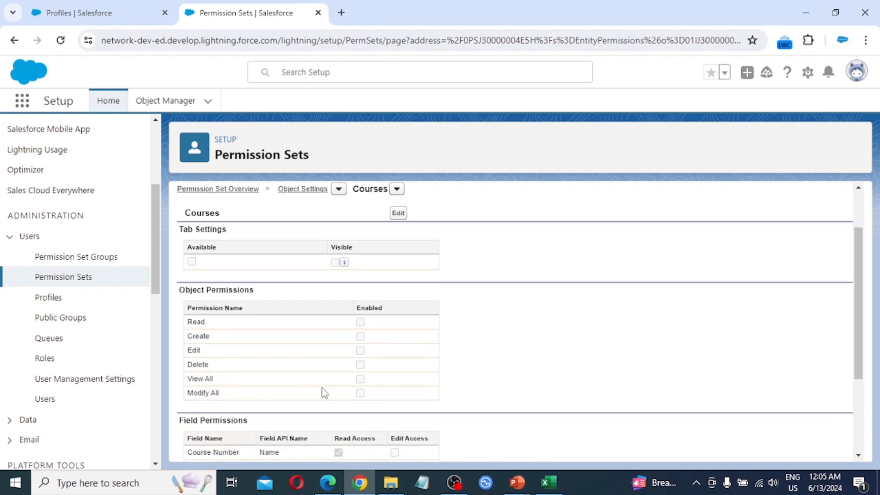
pyautogui.scroll(-2, 322, 389)
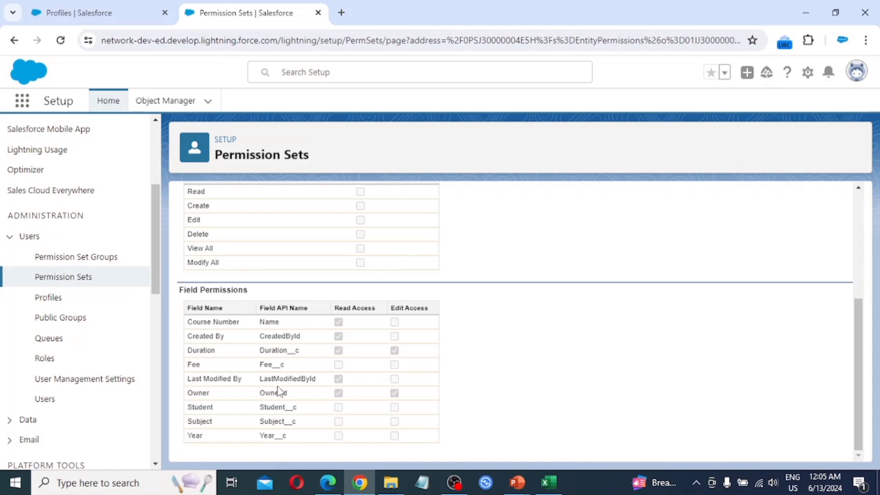
pyautogui.scroll(3, 281, 392)
pyautogui.scroll(-1, 284, 388)
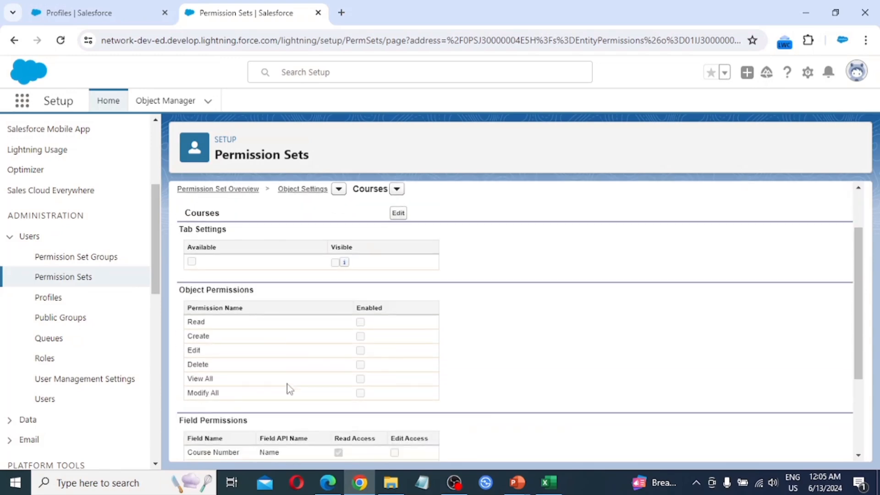
pyautogui.click(398, 213)
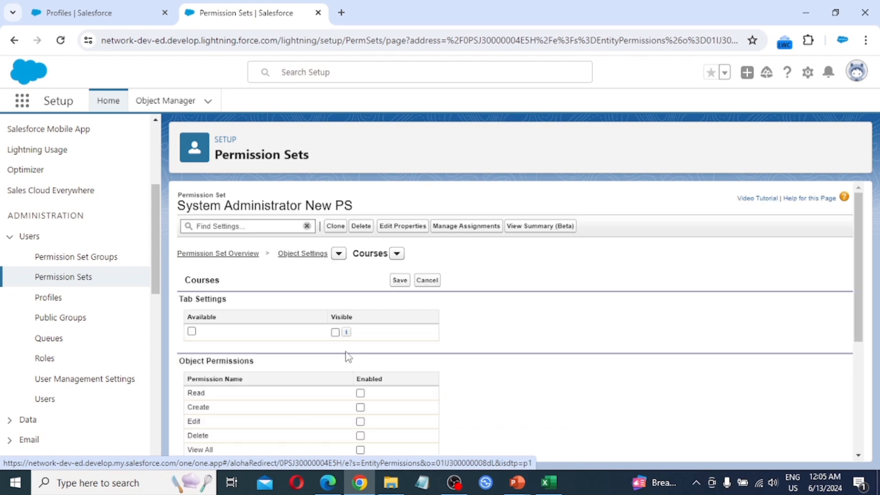
pyautogui.scroll(-2, 371, 347)
pyautogui.scroll(-1, 371, 347)
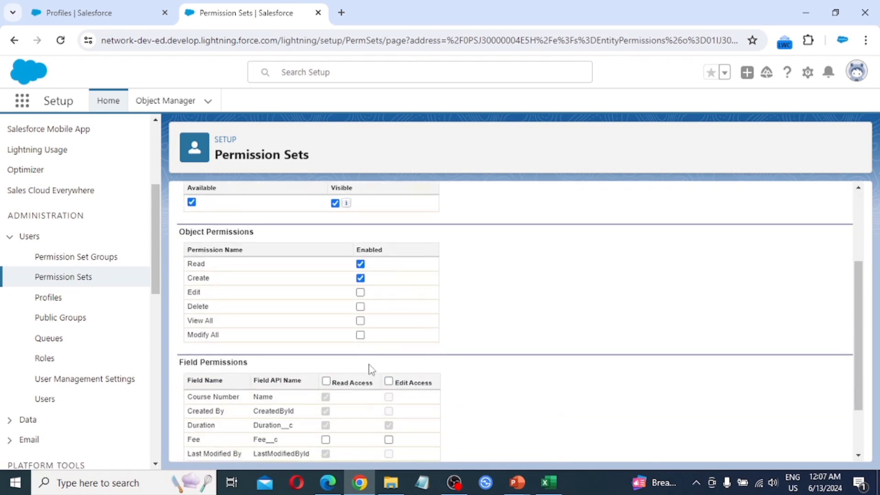
pyautogui.scroll(-1, 371, 366)
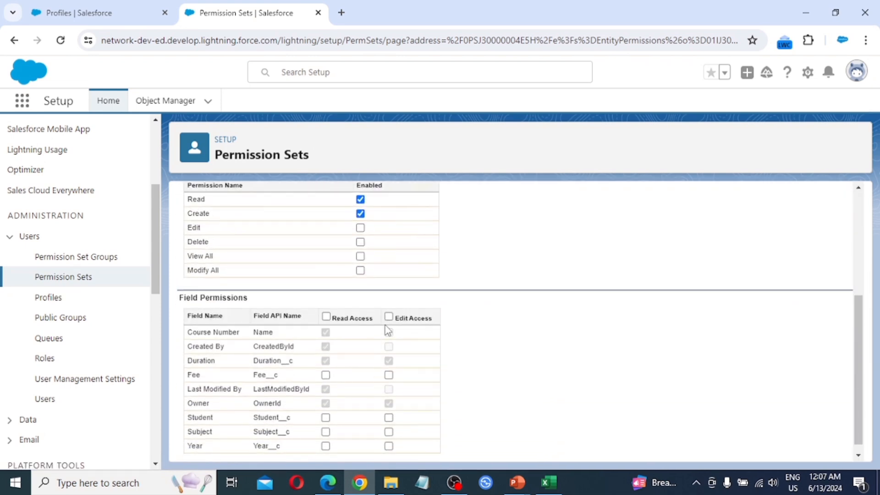
# - Grant Read Access, without Edit Access, on all selectable Courses fields and save the permission set's settings
pyautogui.click(389, 317)
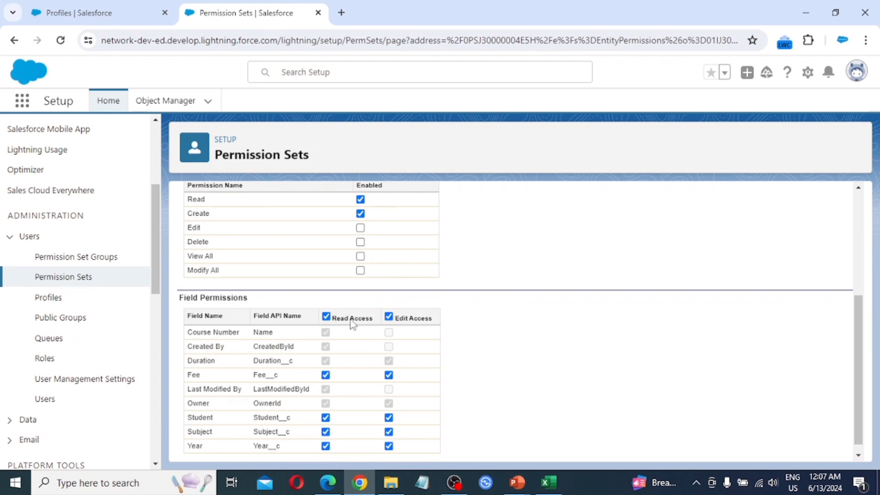
pyautogui.click(388, 317)
pyautogui.click(326, 317)
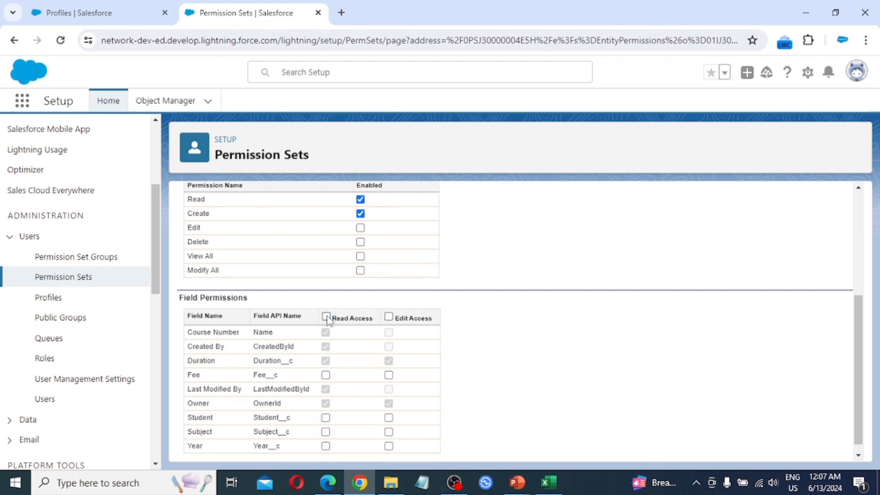
pyautogui.click(325, 317)
pyautogui.scroll(3, 373, 348)
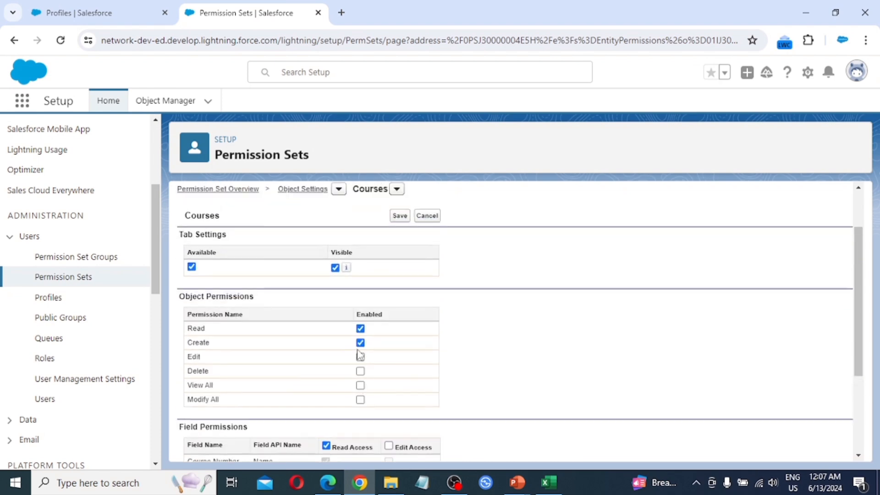
pyautogui.click(399, 216)
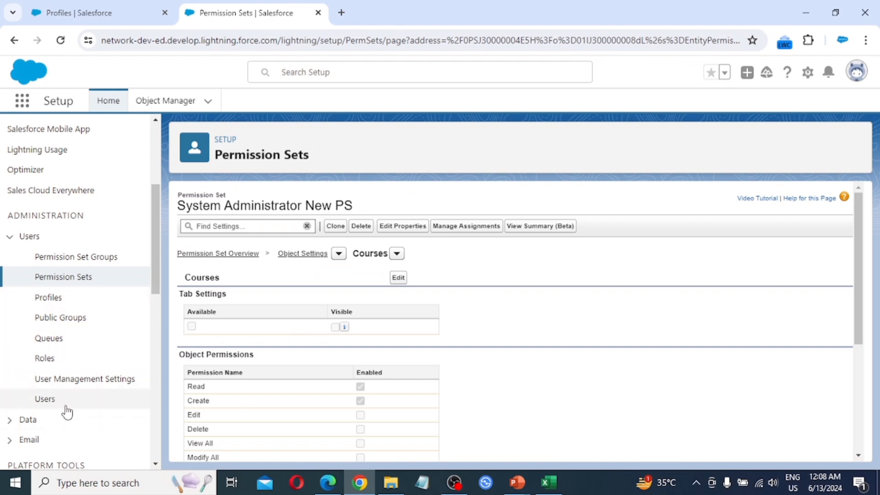
# - Open the test user with the System Administrator New profile from the Users list and review the user's details
pyautogui.click(44, 399)
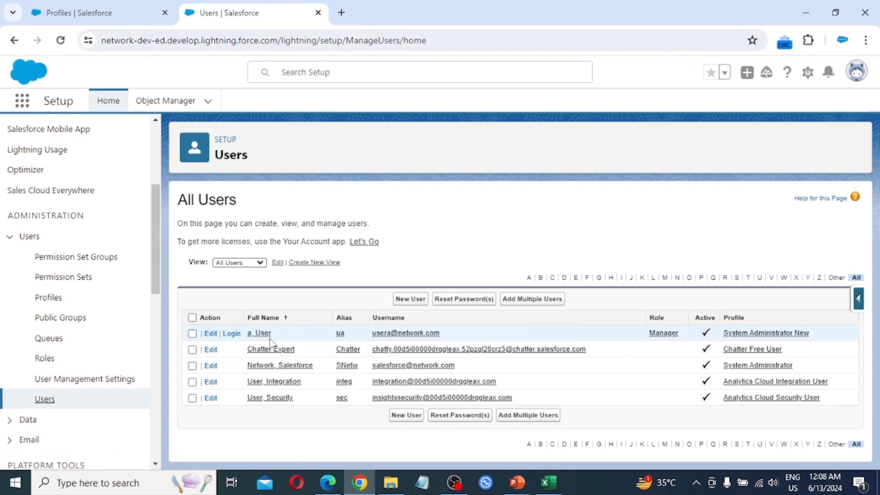
pyautogui.click(84, 278)
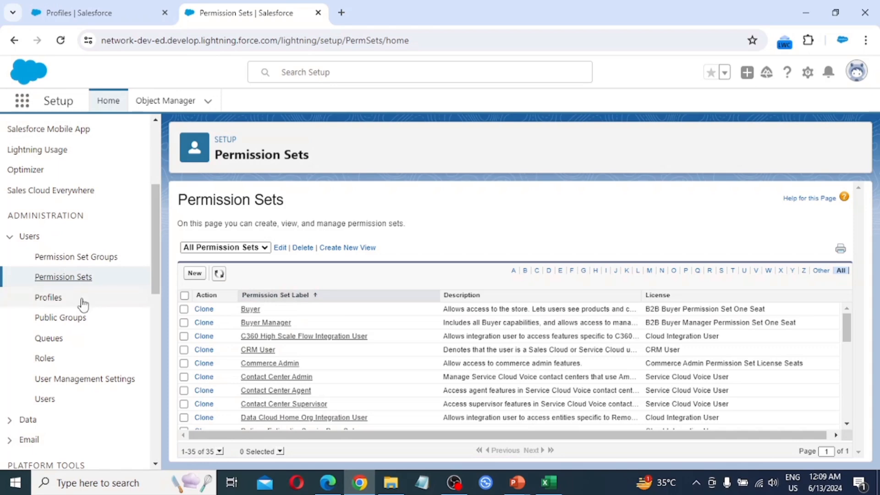
pyautogui.click(45, 399)
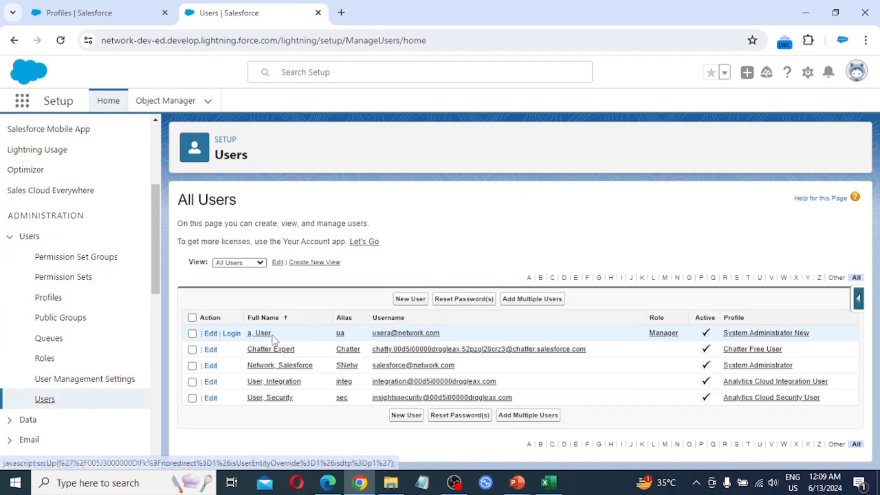
pyautogui.click(260, 336)
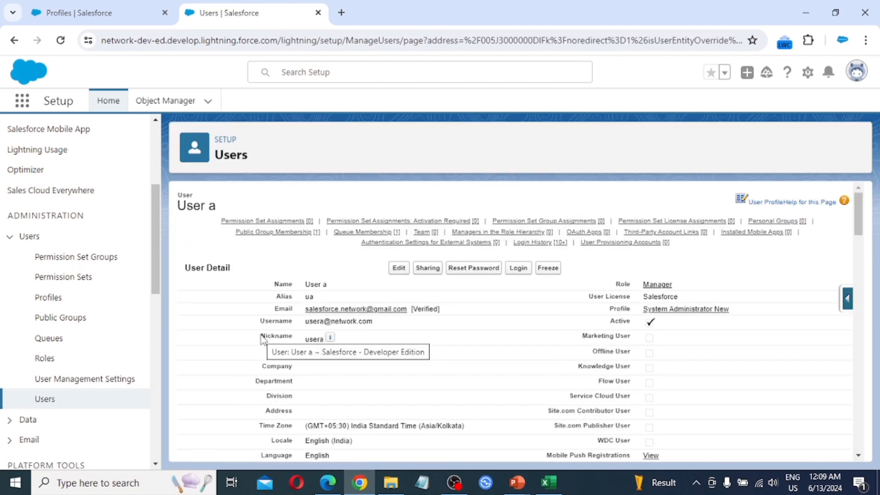
pyautogui.scroll(-4, 474, 356)
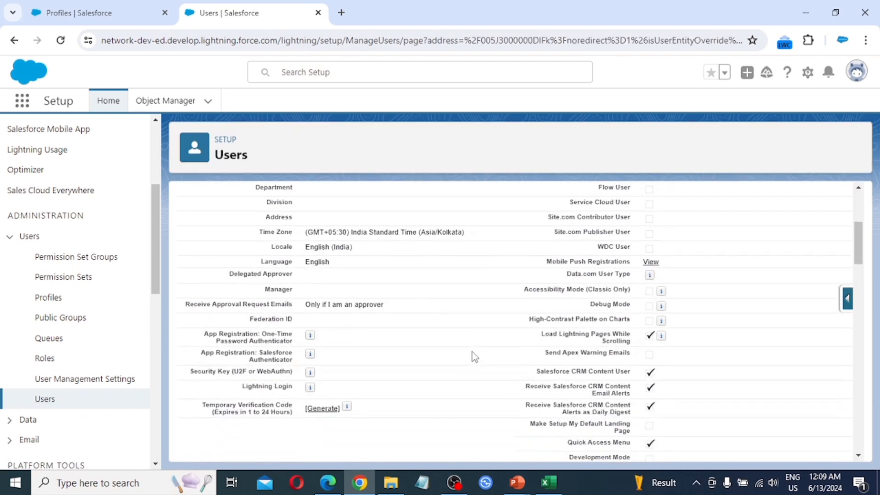
pyautogui.scroll(4, 474, 356)
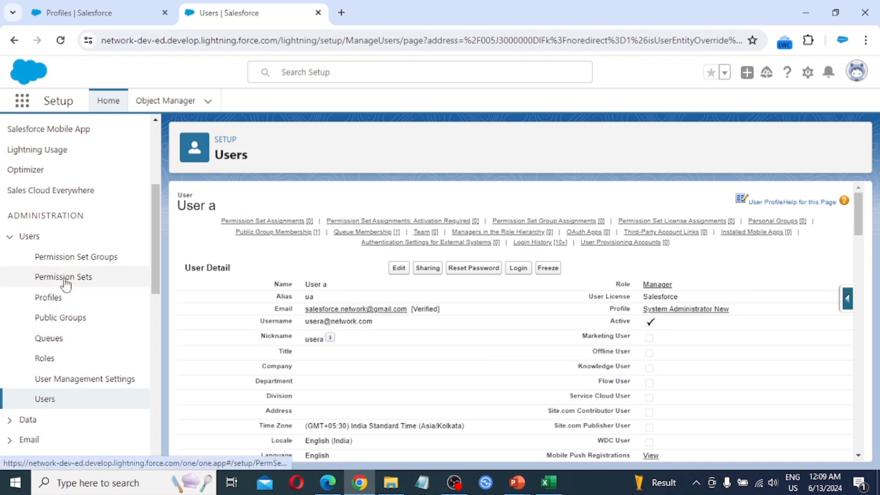
# - Return to the permission sets list, open System Administrator New PS, and display its current user assignments
pyautogui.click(92, 282)
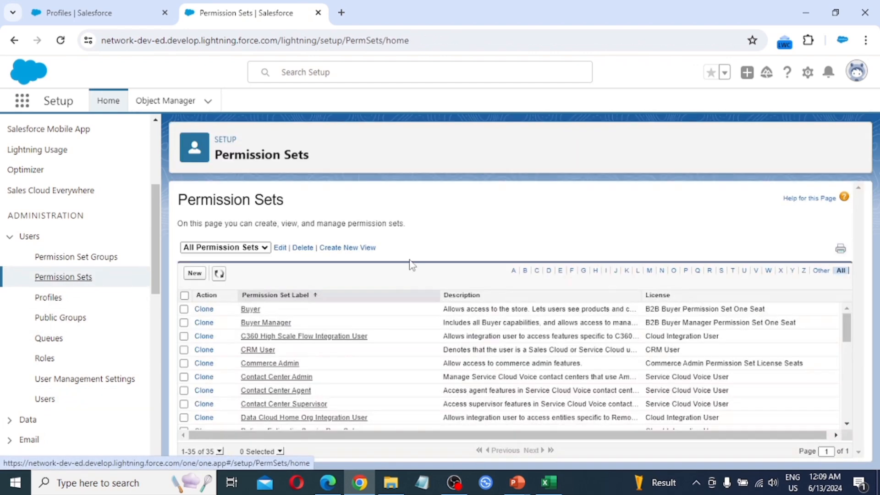
pyautogui.scroll(-6, 347, 373)
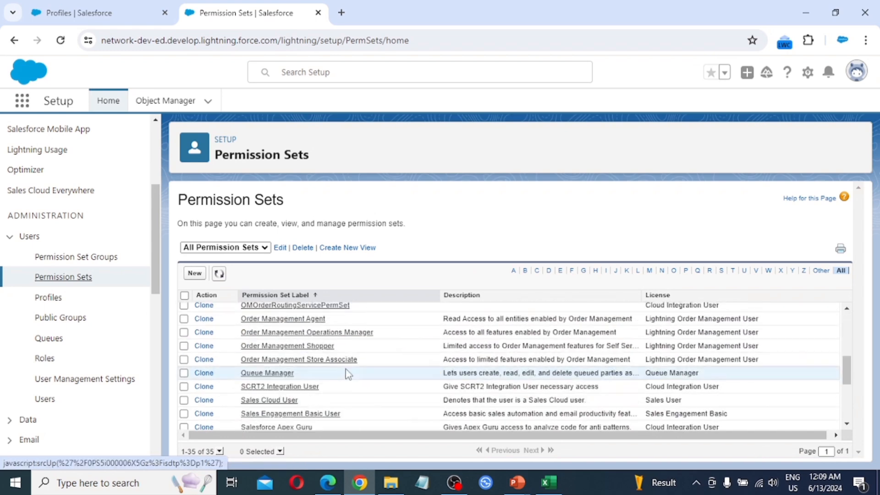
pyautogui.scroll(-4, 347, 374)
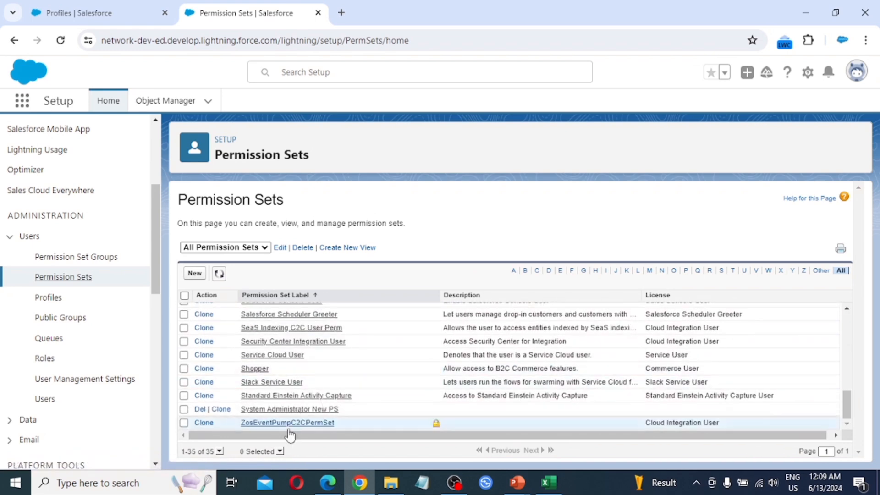
pyautogui.click(295, 409)
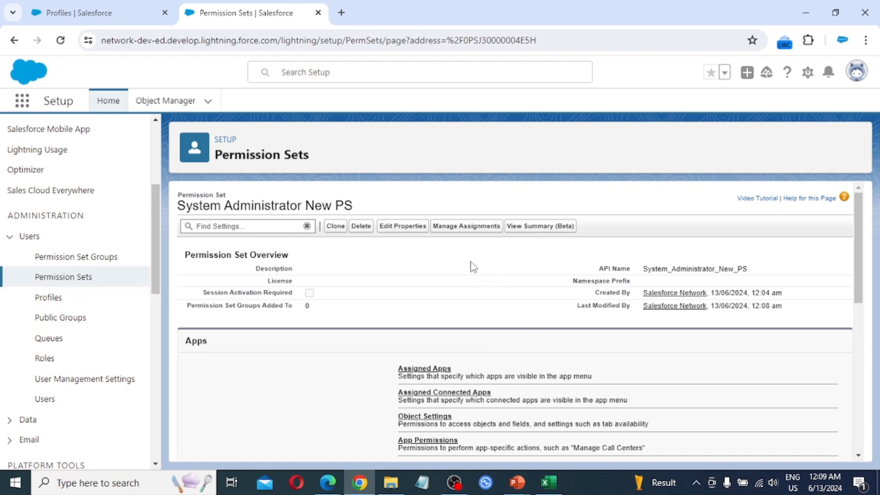
pyautogui.click(468, 226)
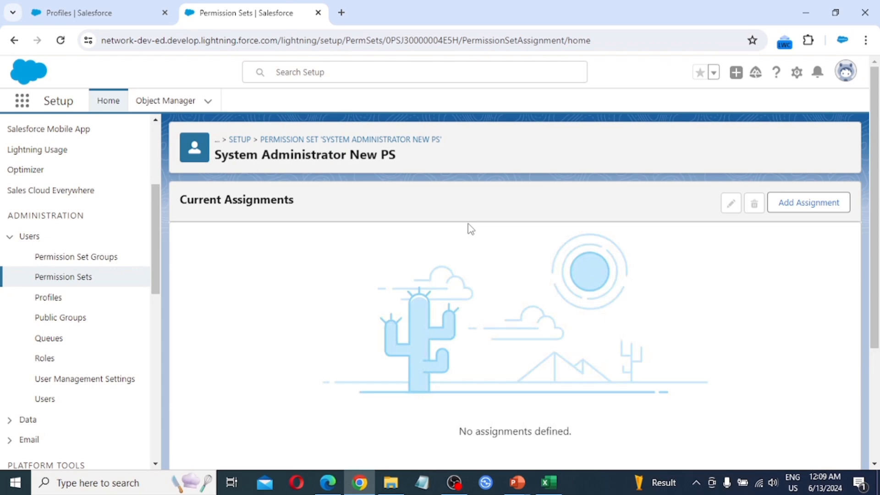
# - Start a new assignment, select the test user with the System Administrator New profile, and proceed to the expiration options
pyautogui.click(784, 202)
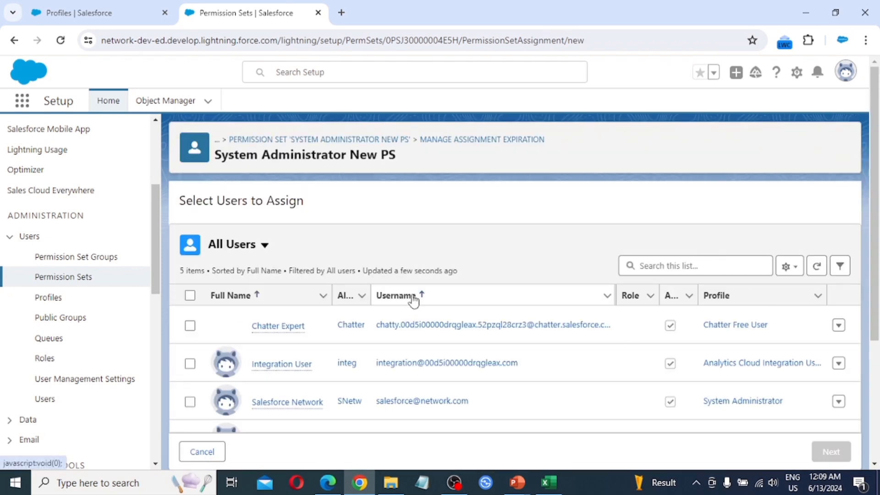
pyautogui.scroll(-3, 412, 299)
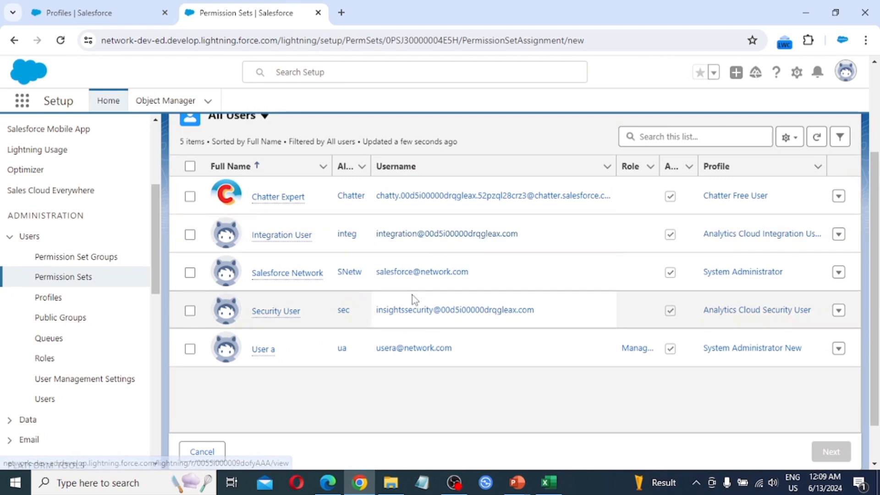
pyautogui.click(190, 349)
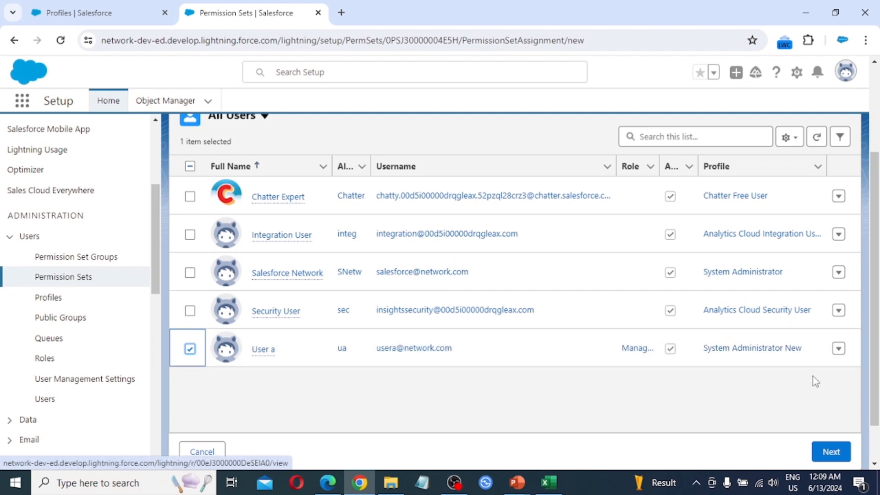
pyautogui.click(832, 454)
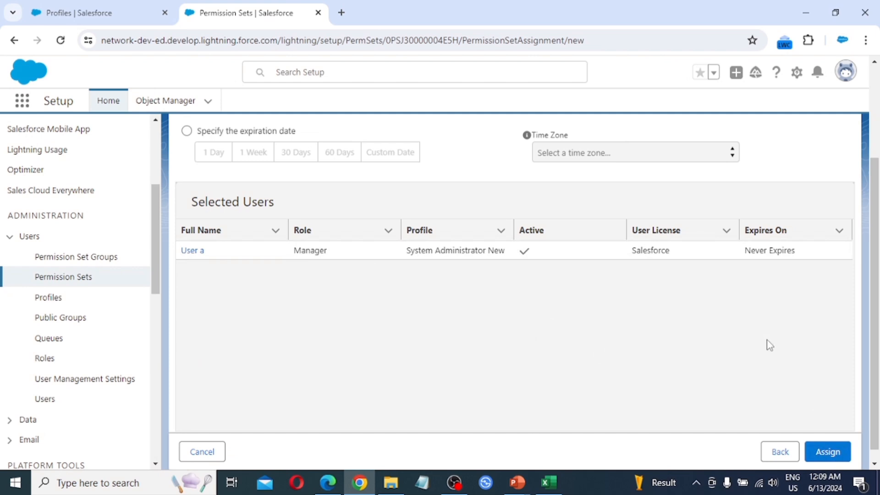
# - Choose No expiration date for the test user's assignment and assign the permission set
pyautogui.scroll(3, 316, 264)
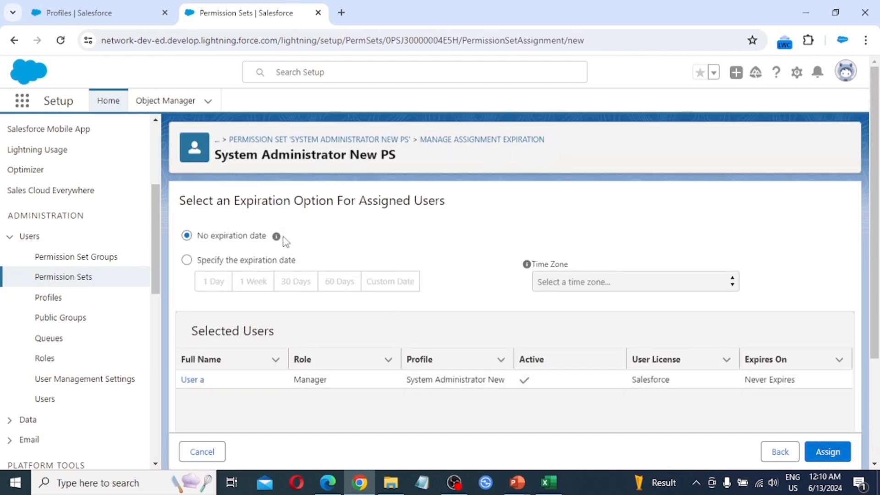
pyautogui.click(187, 260)
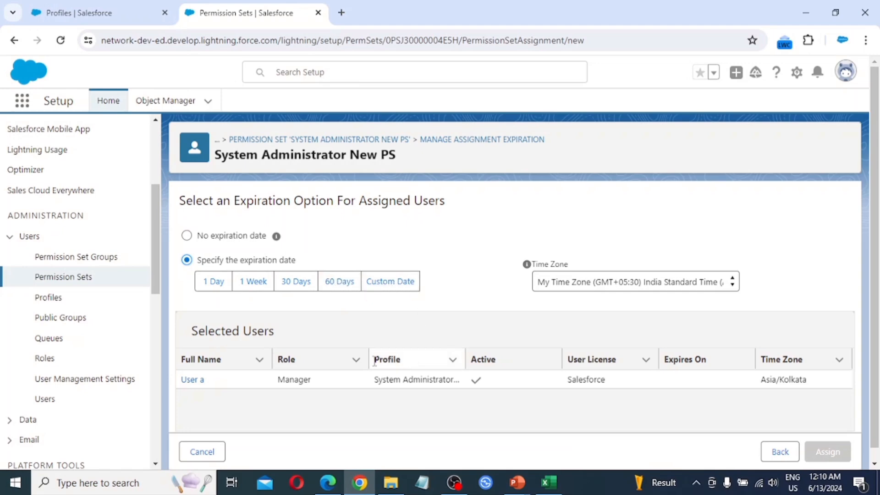
pyautogui.click(187, 235)
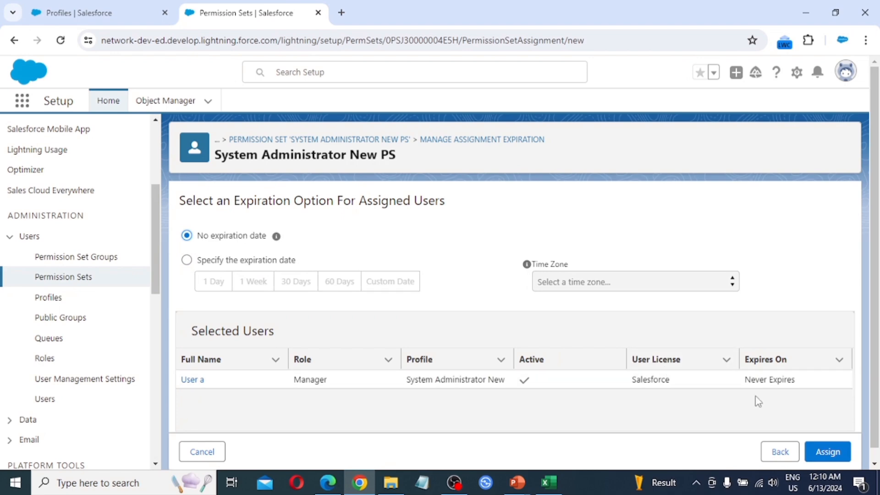
pyautogui.click(835, 457)
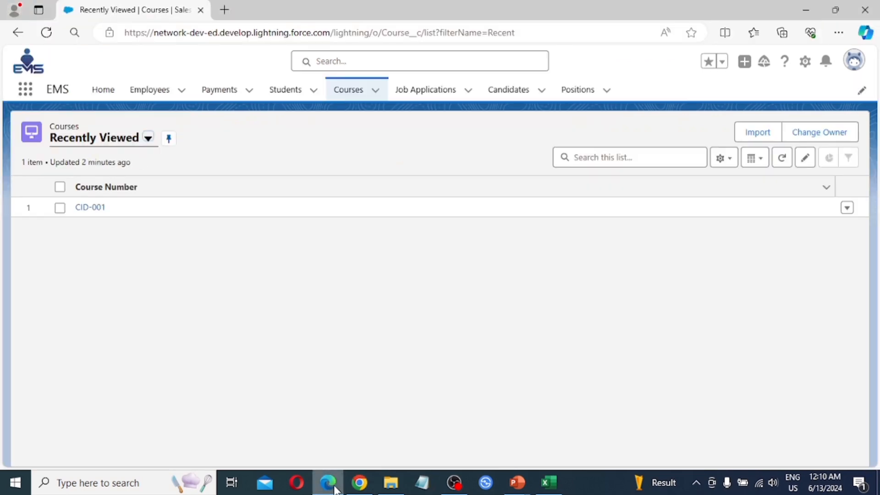
# - Switch to the test user's session in Edge and reload the Courses list to check access to the New option
pyautogui.click(328, 482)
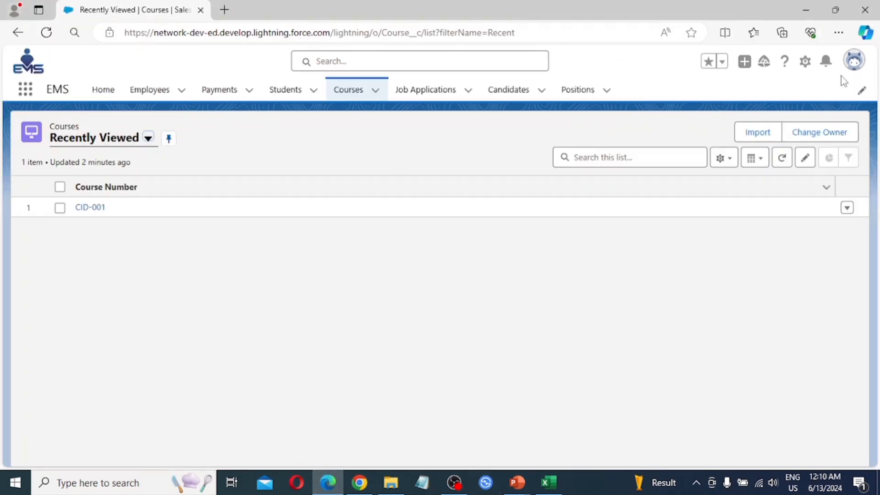
pyautogui.click(853, 60)
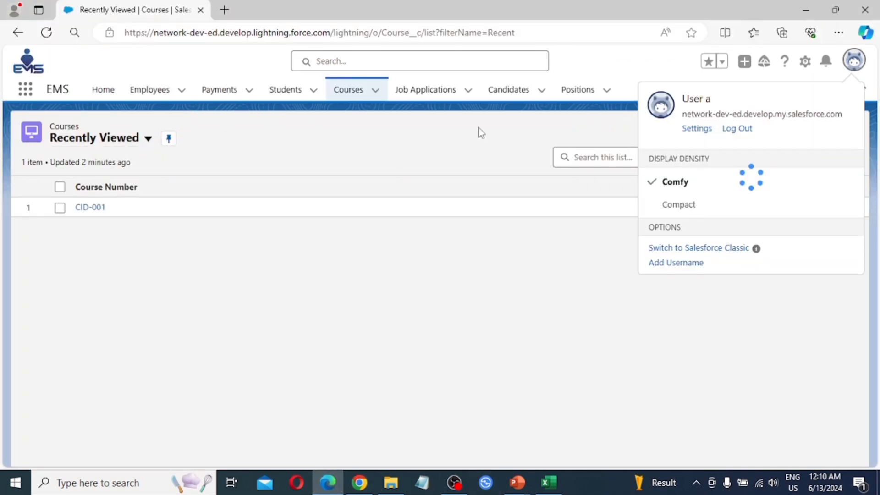
pyautogui.click(46, 32)
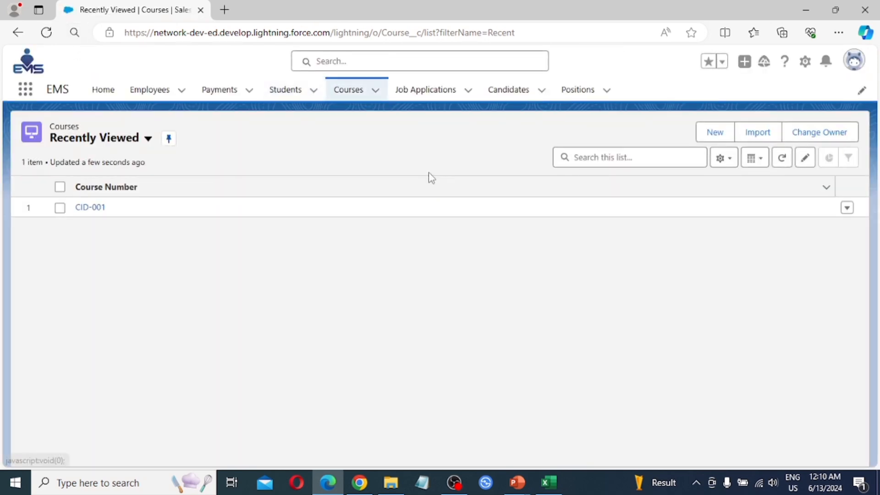
pyautogui.click(714, 133)
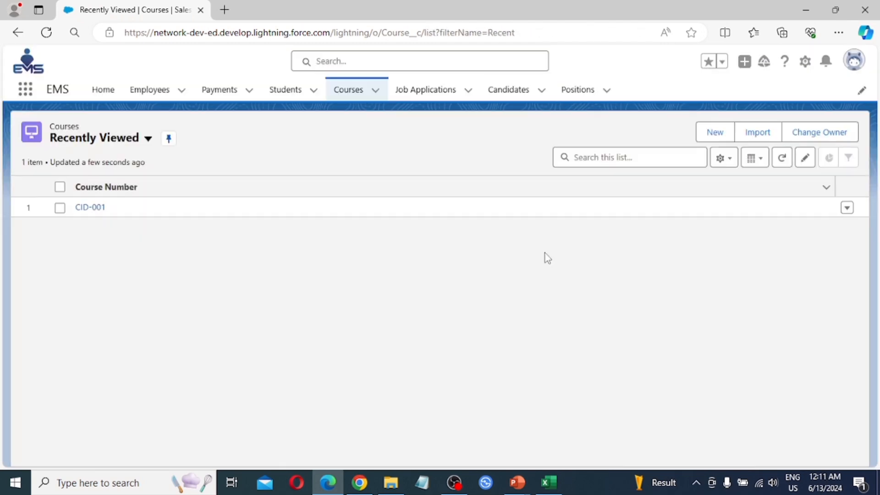